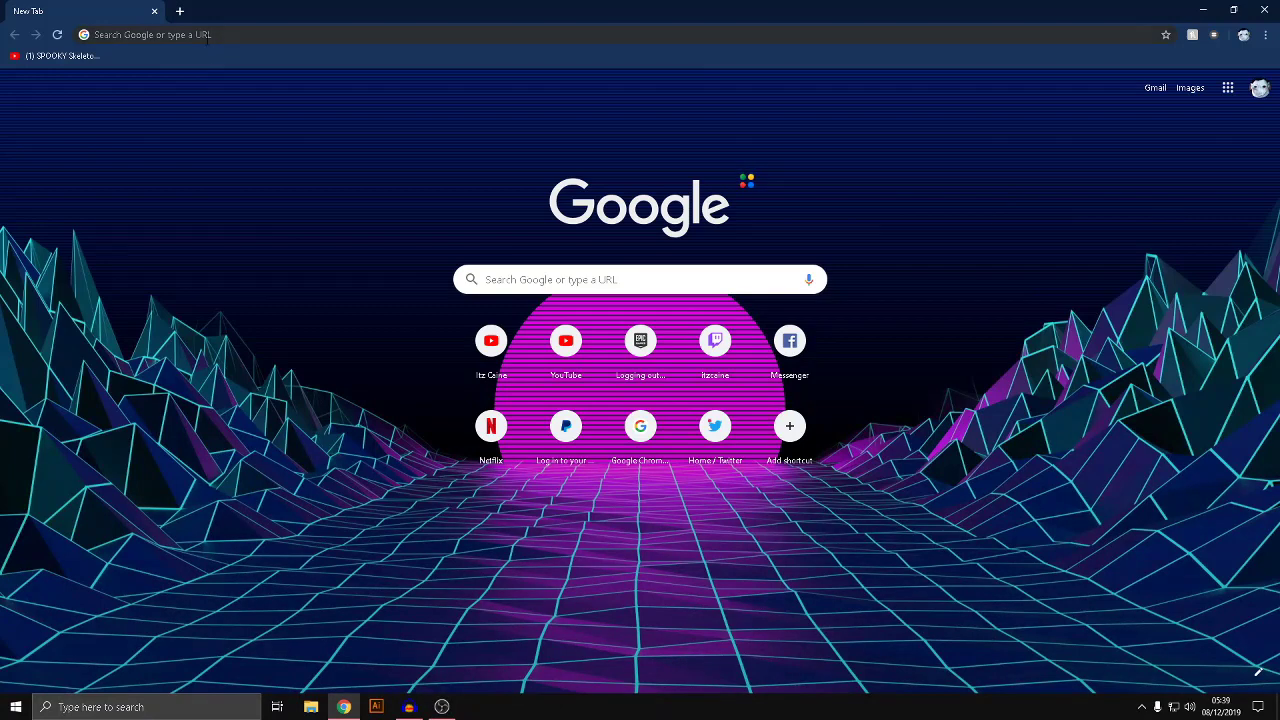
# Step: Enter twitch.tv/itzcaine in Chrome's address bar, fixing the doubled z
pyautogui.click(207, 38)
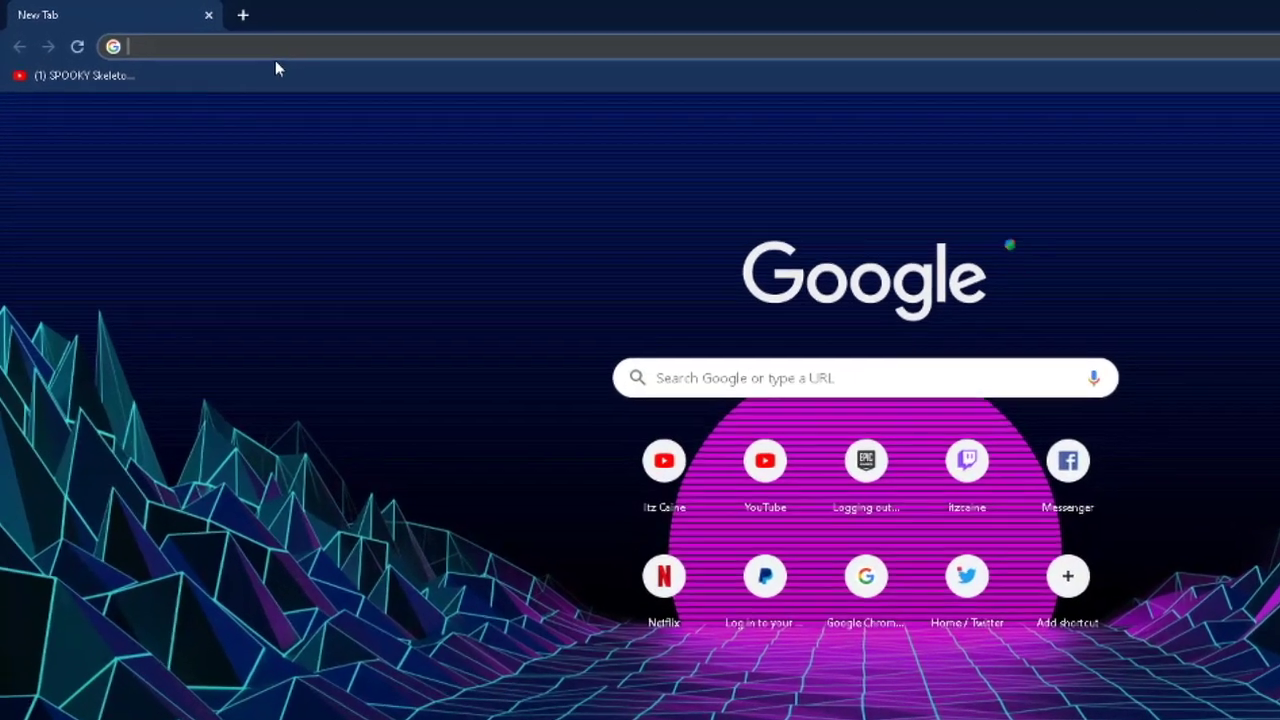
pyautogui.write('twitc')
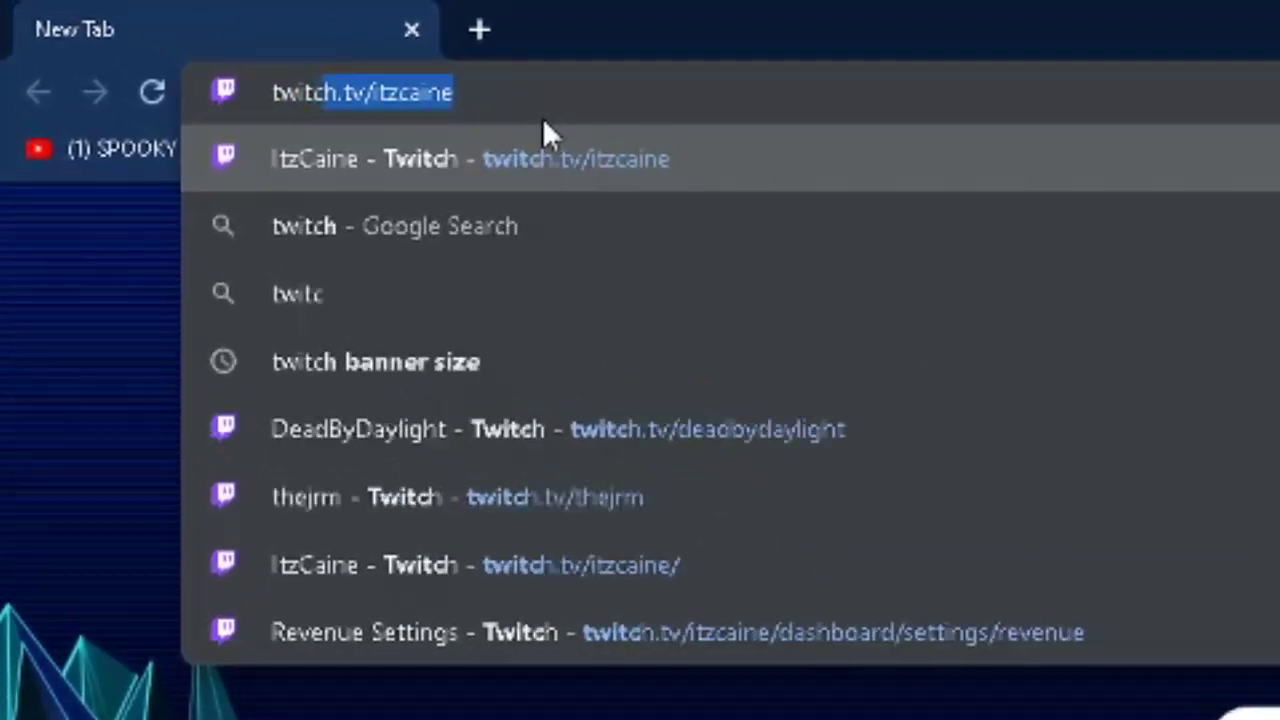
pyautogui.write('h')
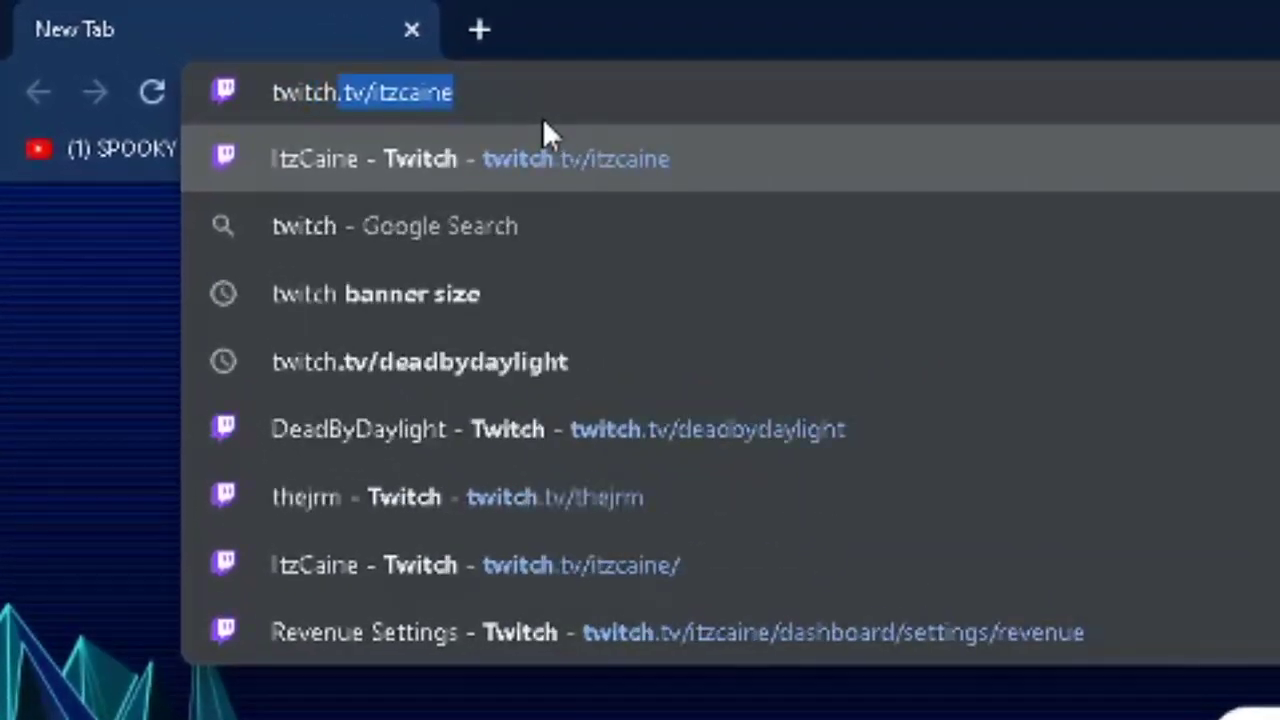
pyautogui.write('.tv')
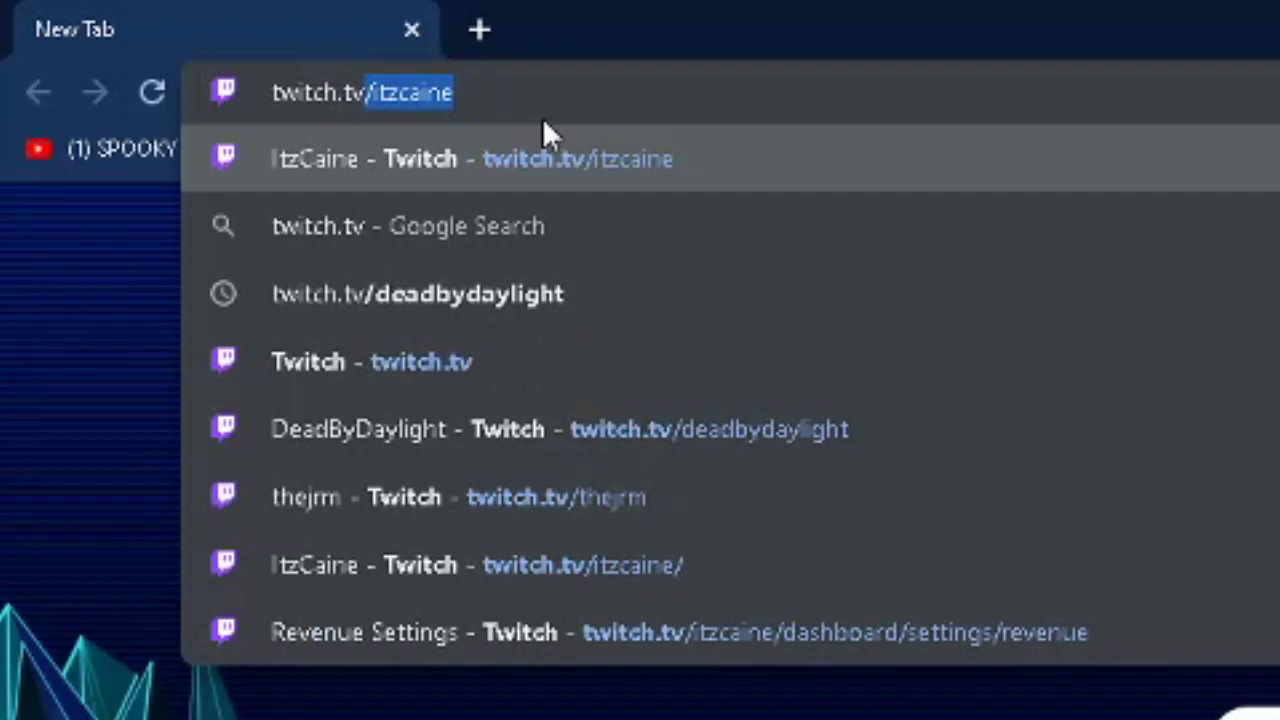
pyautogui.write('/itz')
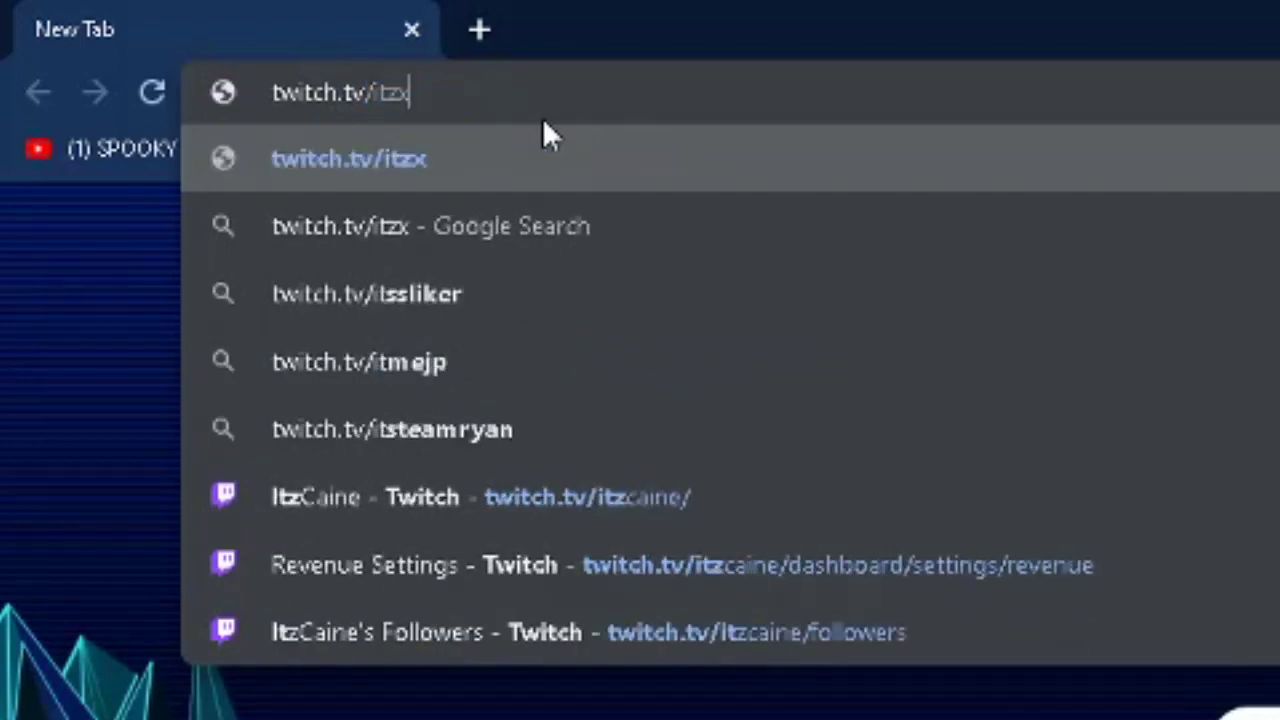
pyautogui.write('z')
pyautogui.press('BackSpace')
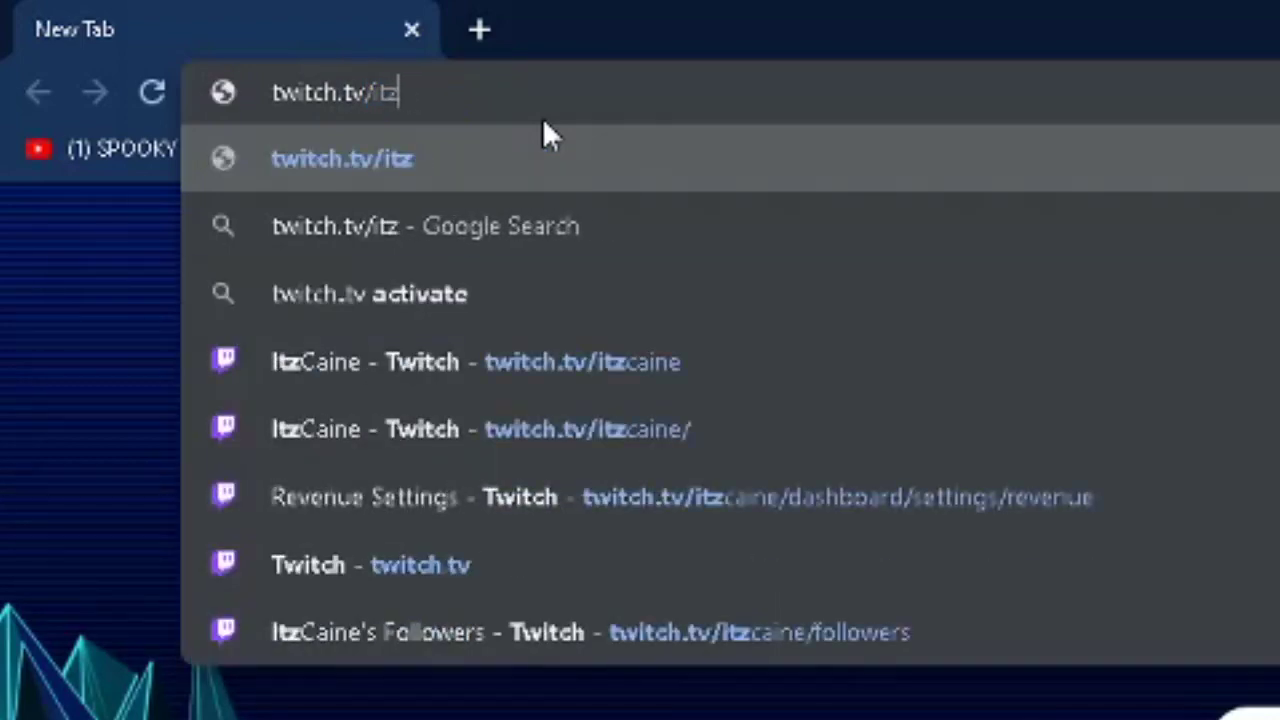
pyautogui.write('caine')
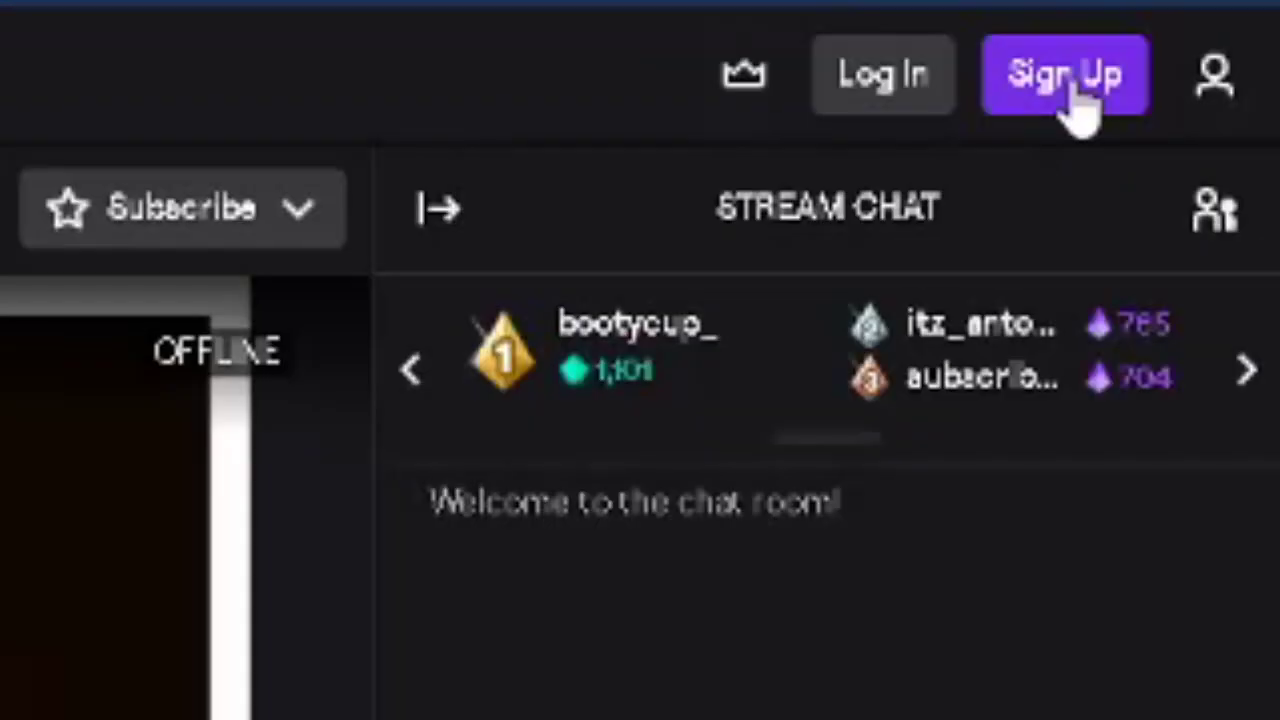
# Step: Open the Twitch Sign Up form from the ItzCaine channel page
pyautogui.click(1075, 85)
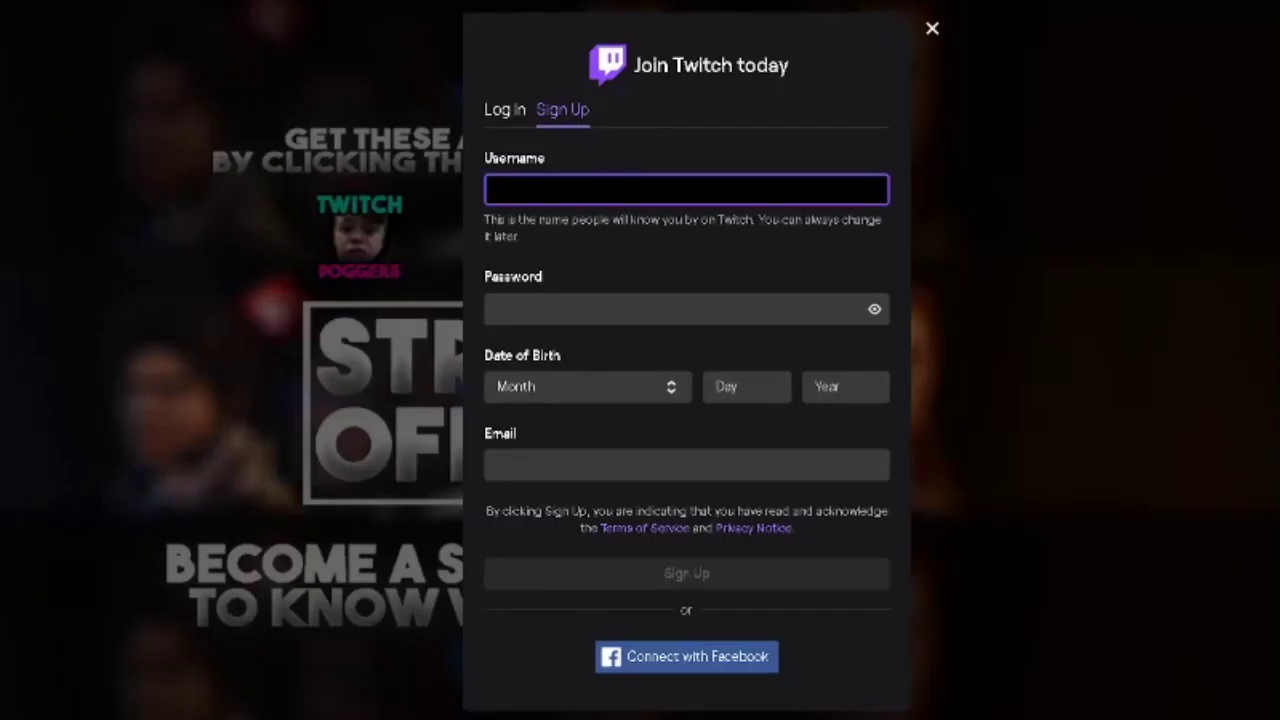
# Step: Enter username 'follow_Itz_ceine', then replace it with 'Itzcaine20'
pyautogui.write('f')
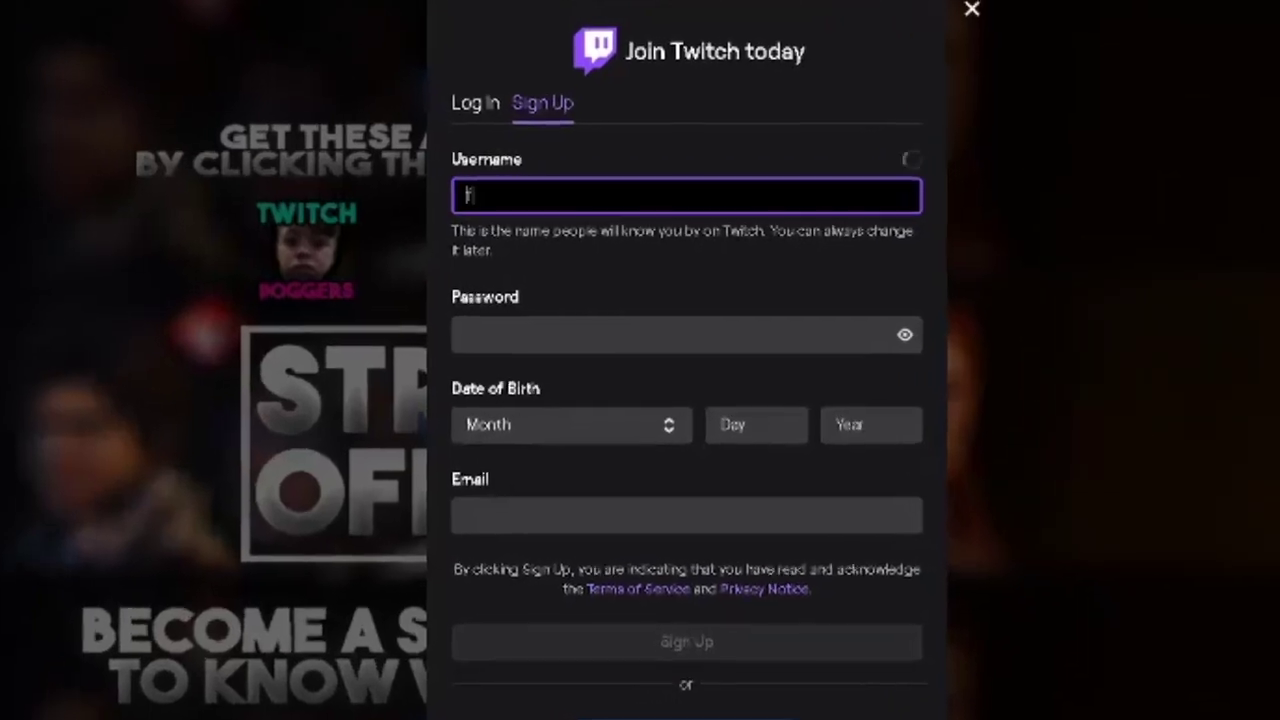
pyautogui.write('ollow')
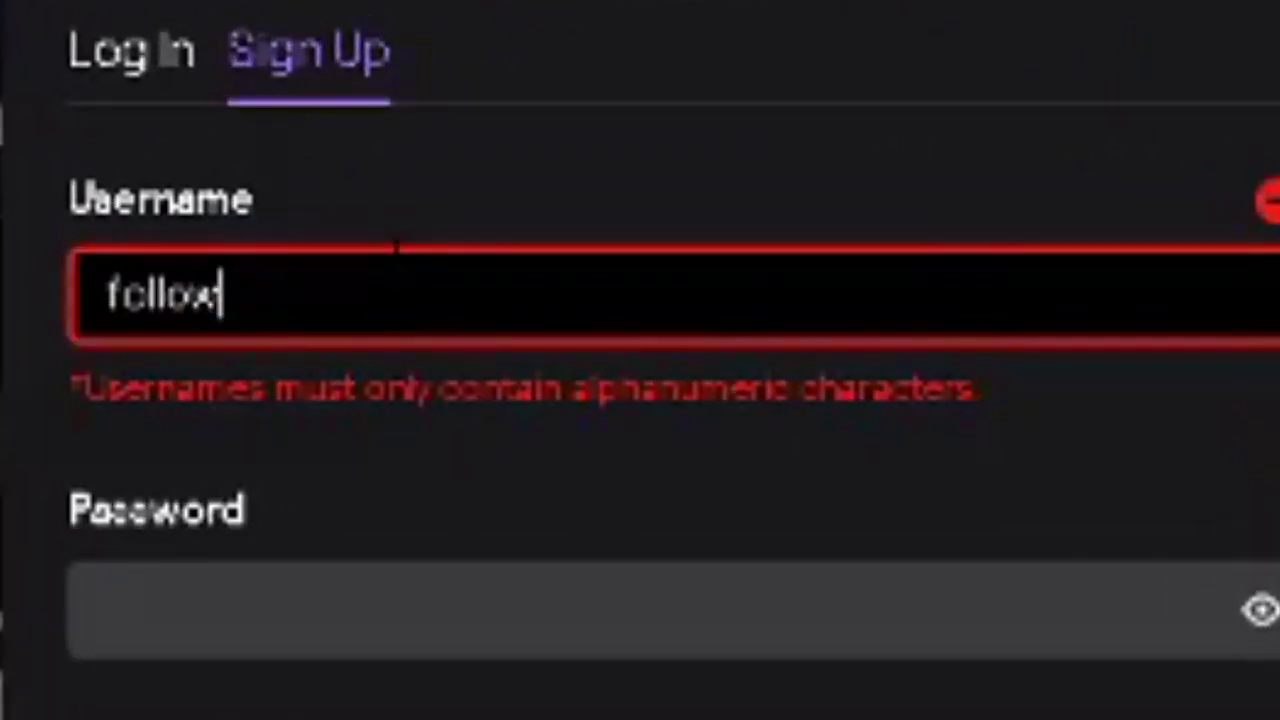
pyautogui.write('_Itz')
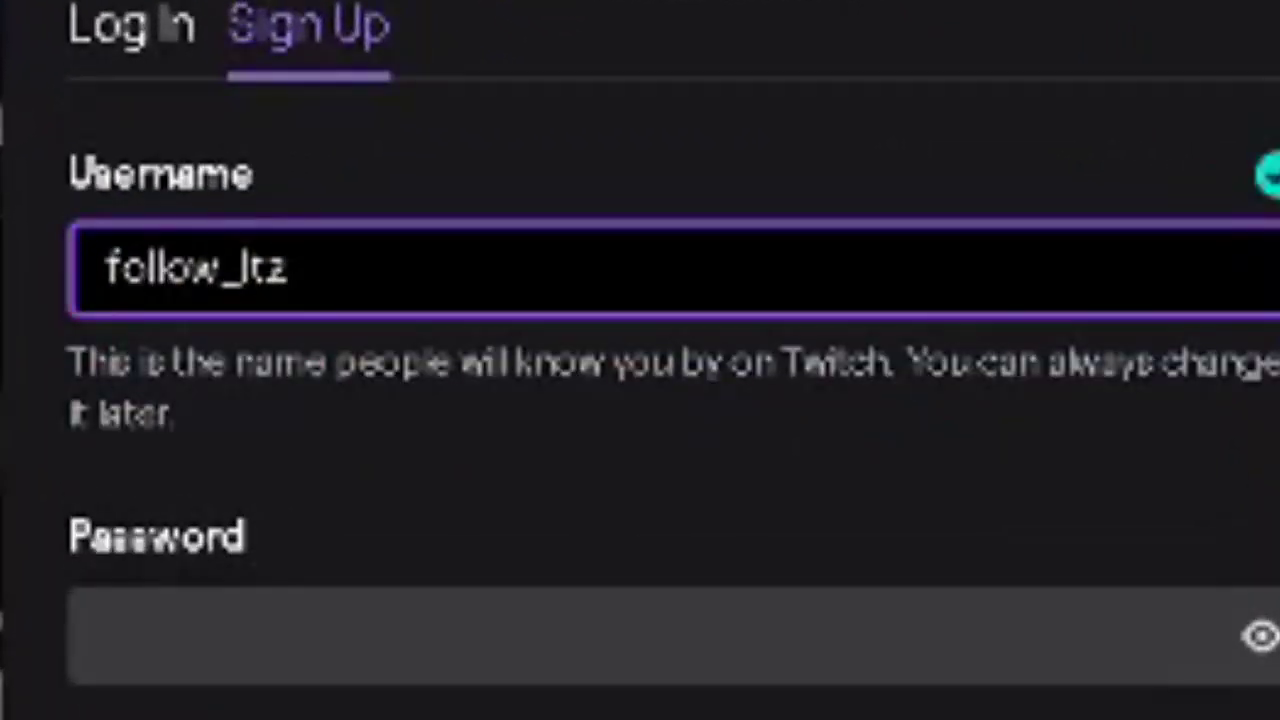
pyautogui.write('_ceine')
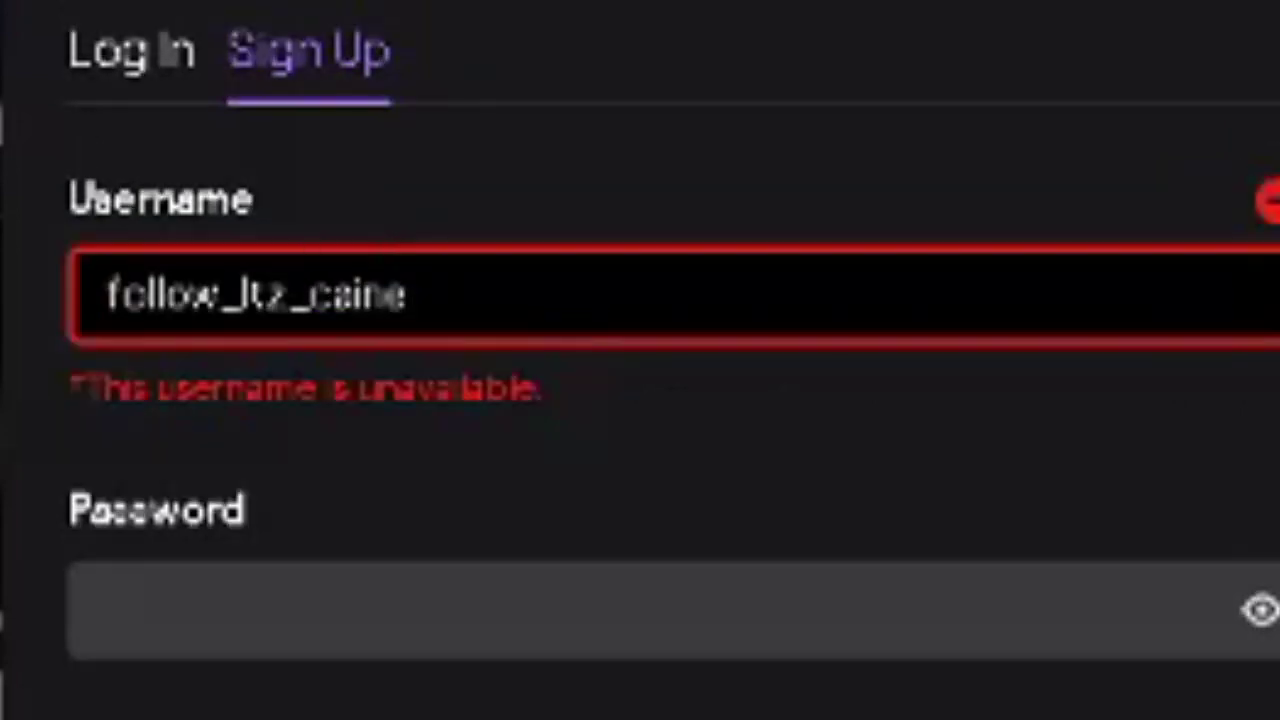
pyautogui.hotkey('ctrl', 'a')
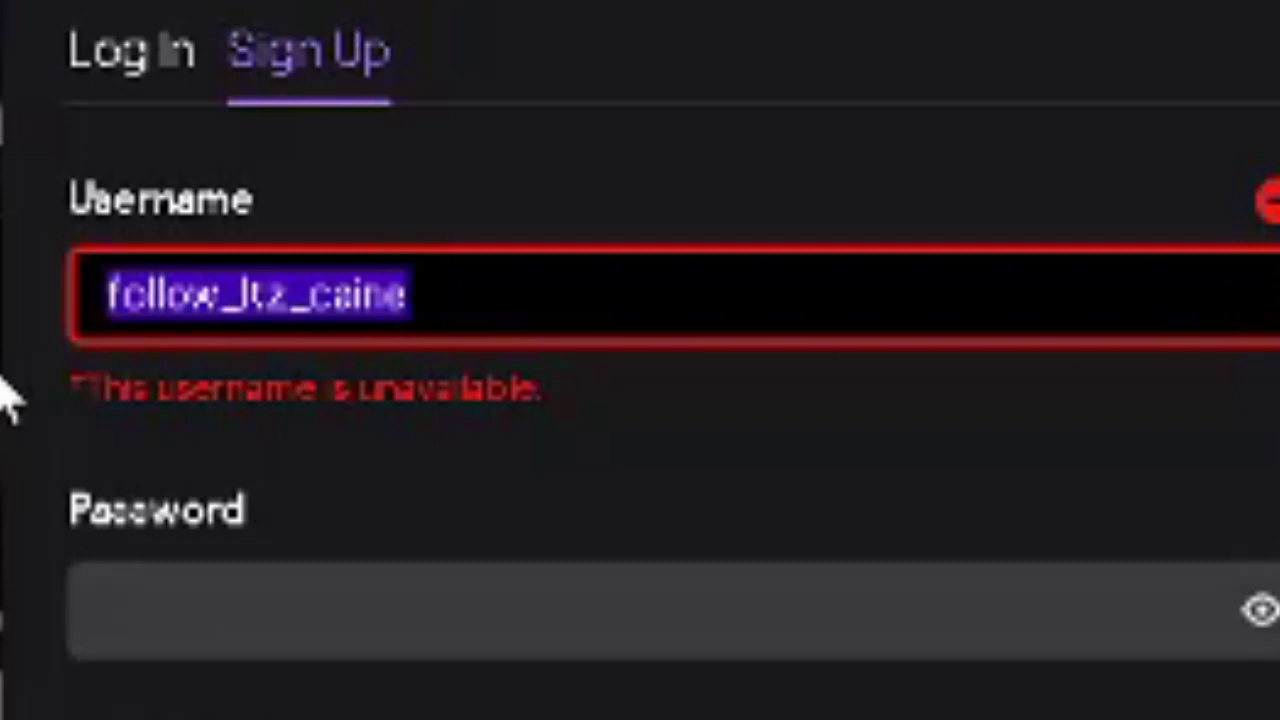
pyautogui.write('Itzcaine')
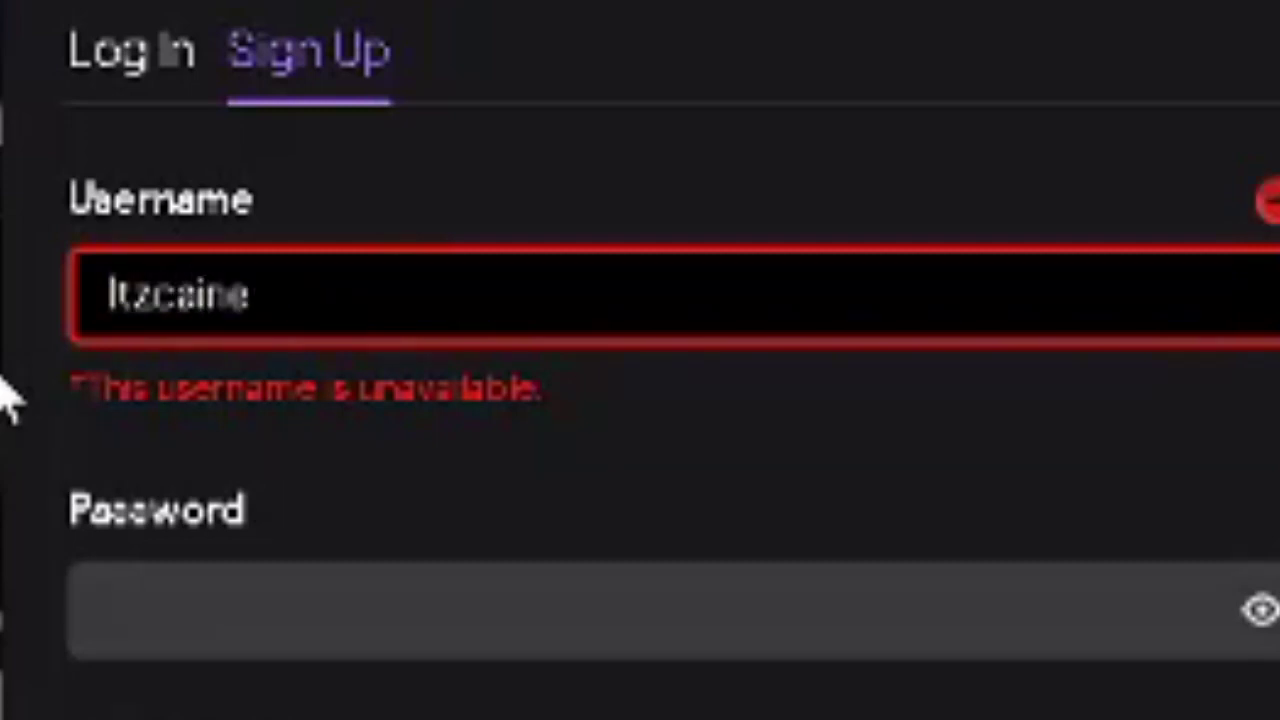
pyautogui.write('20')
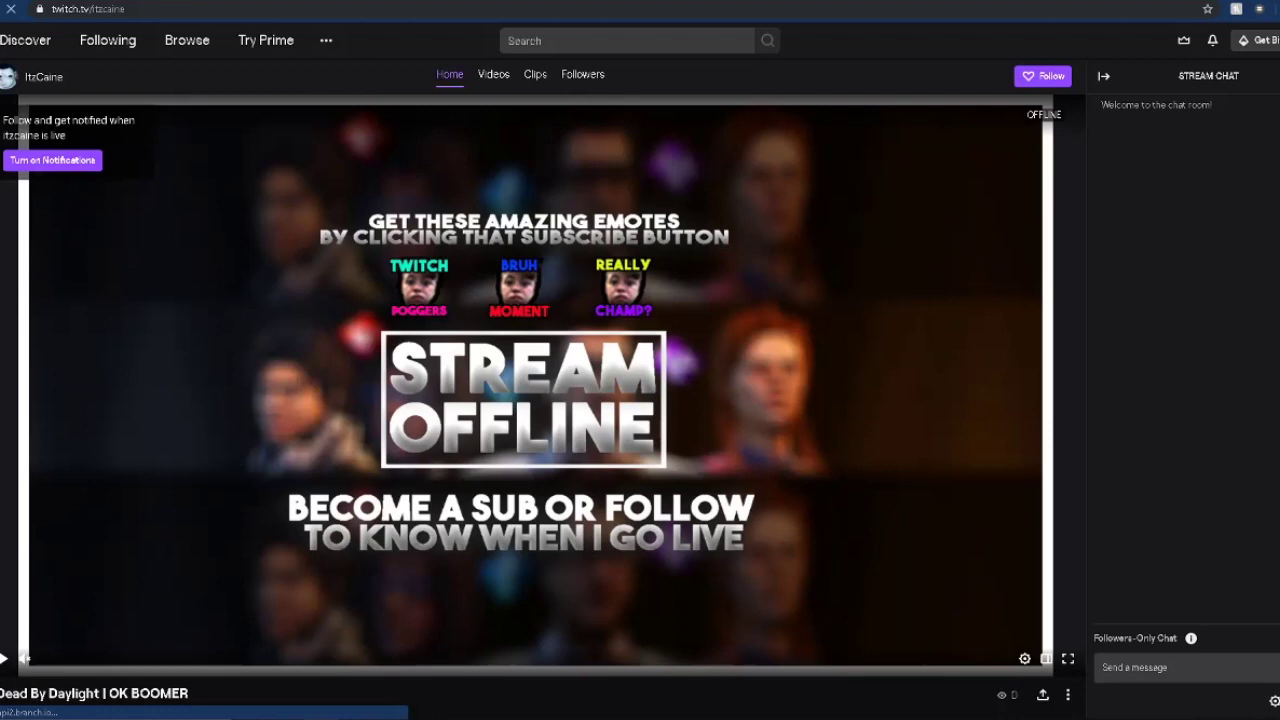
# Step: Reload the twitch.tv/itzcaine channel page from the address bar
pyautogui.hotkey('ctrl', 'l')
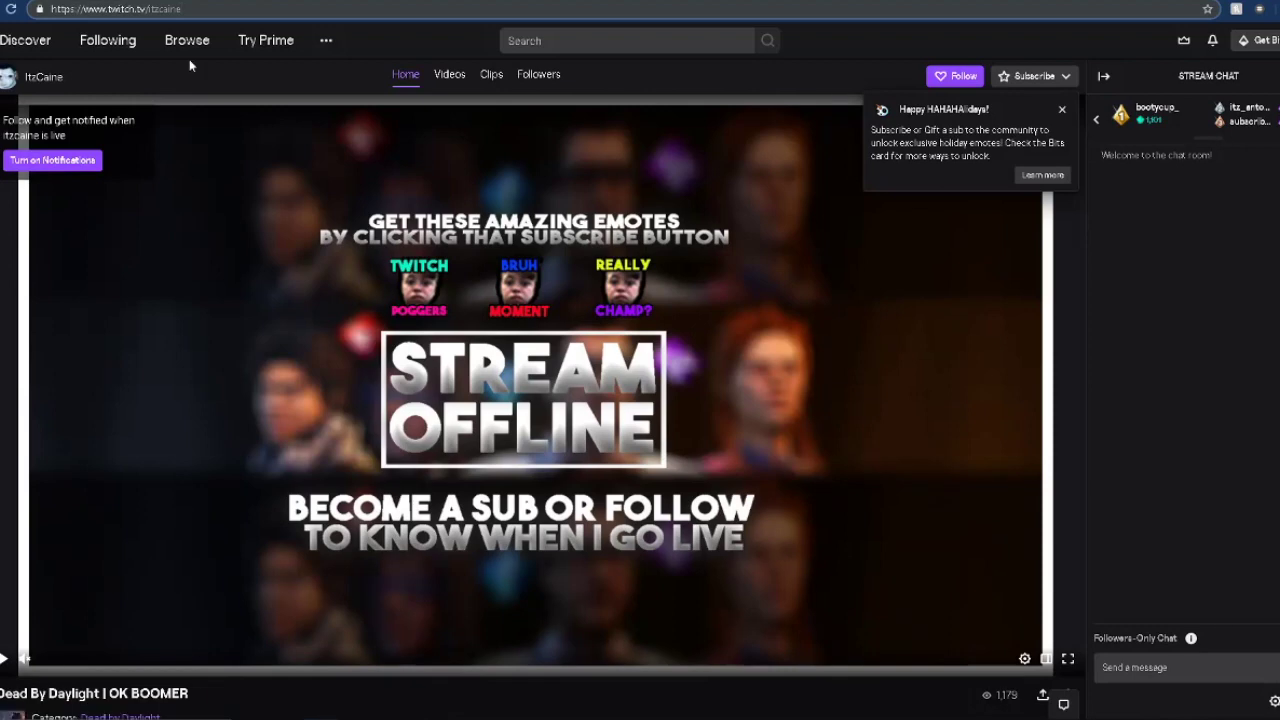
# Step: Dismiss the holiday emotes announcement and follow the ItzCaine channel
pyautogui.click(1062, 109)
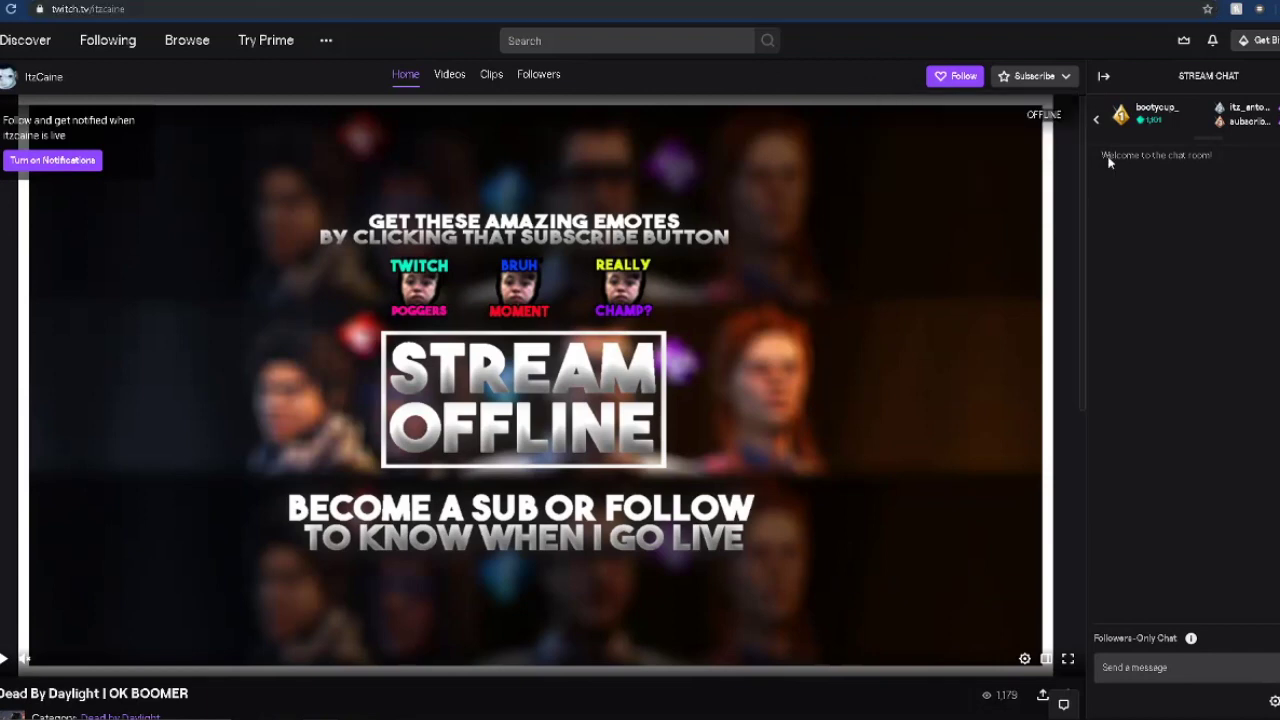
pyautogui.click(962, 77)
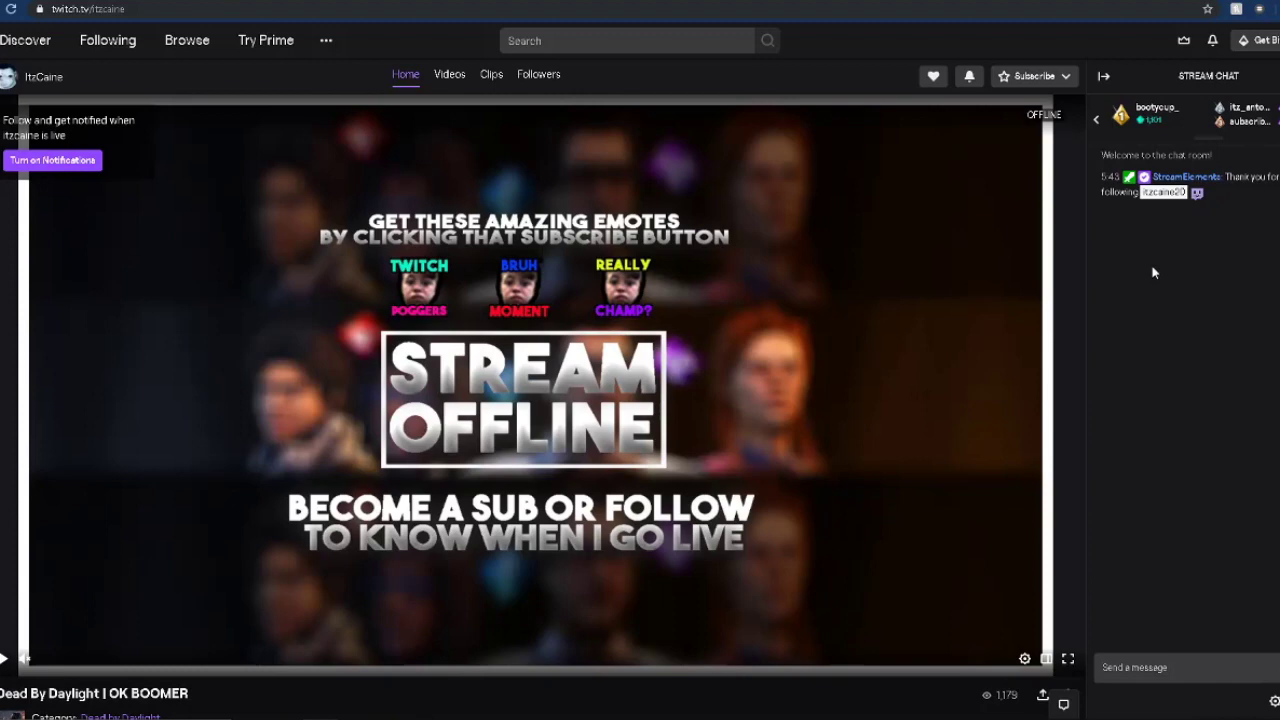
# Step: Open ItzCaine's Subscribe options and scroll to the £9.99 and £24.99 higher tiers
pyautogui.click(1045, 77)
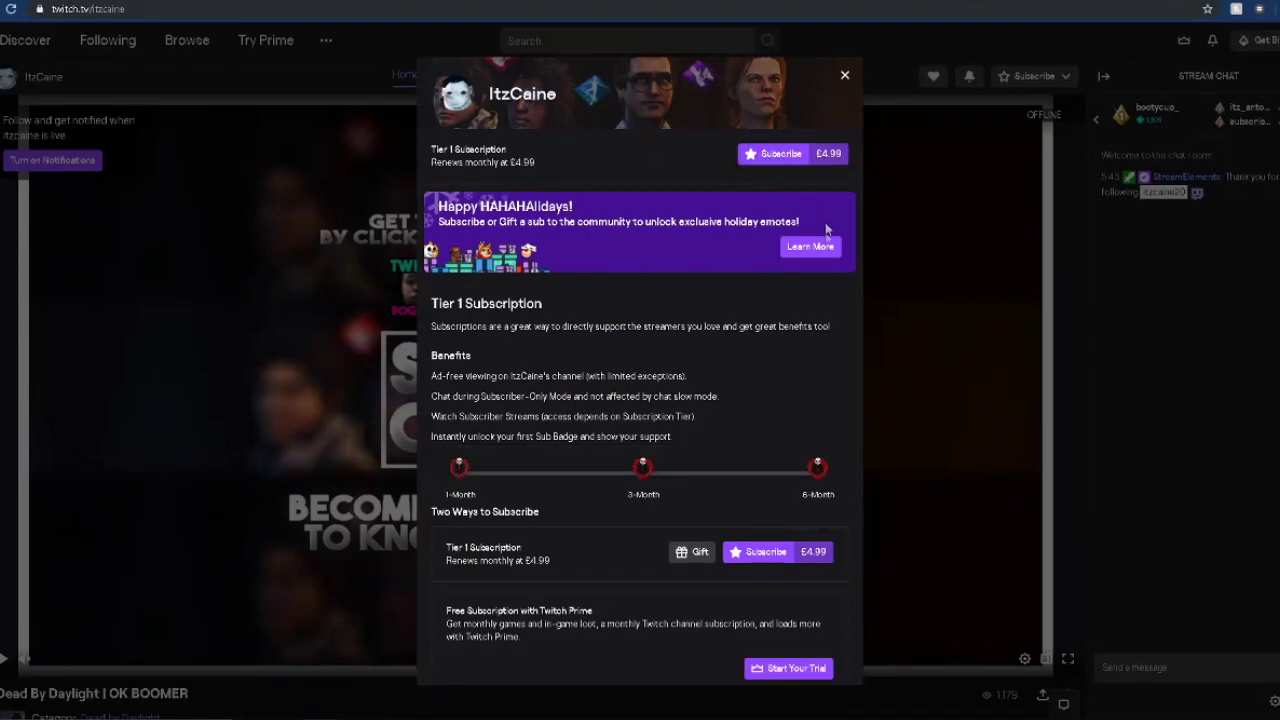
pyautogui.scroll(-2, 789, 317)
pyautogui.scroll(2, 789, 324)
pyautogui.scroll(-4, 805, 472)
pyautogui.scroll(-1, 714, 427)
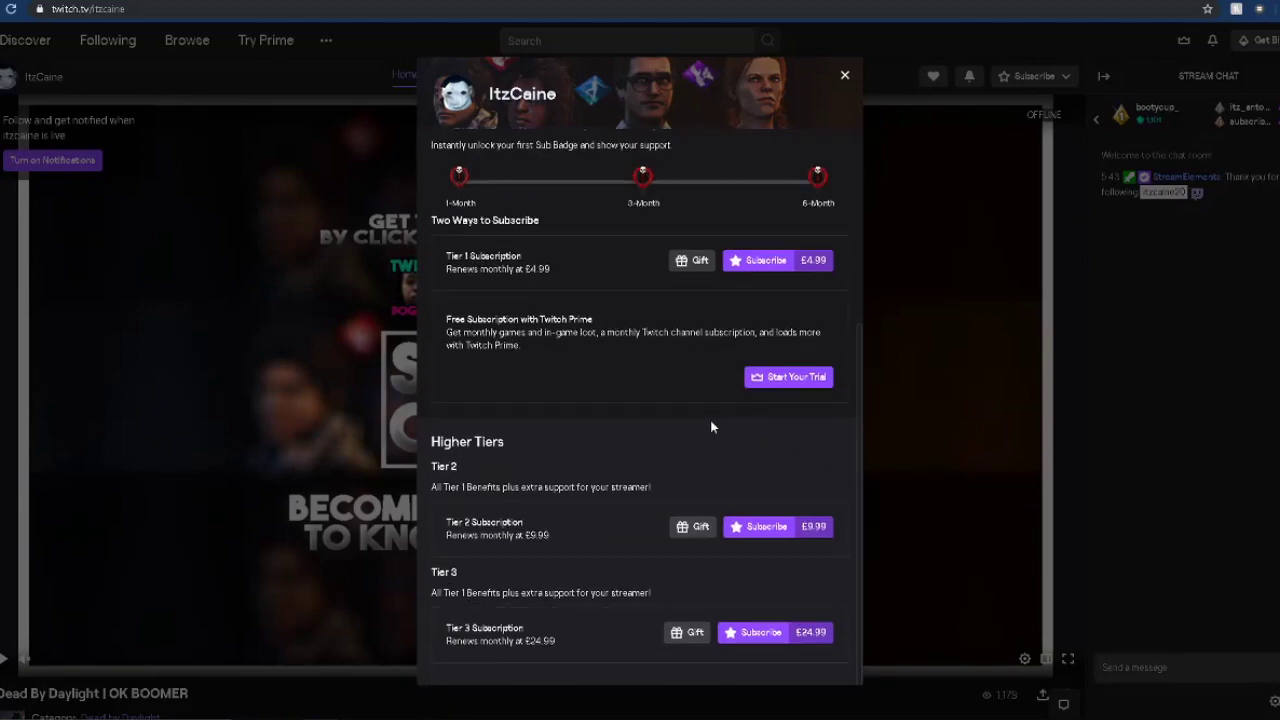